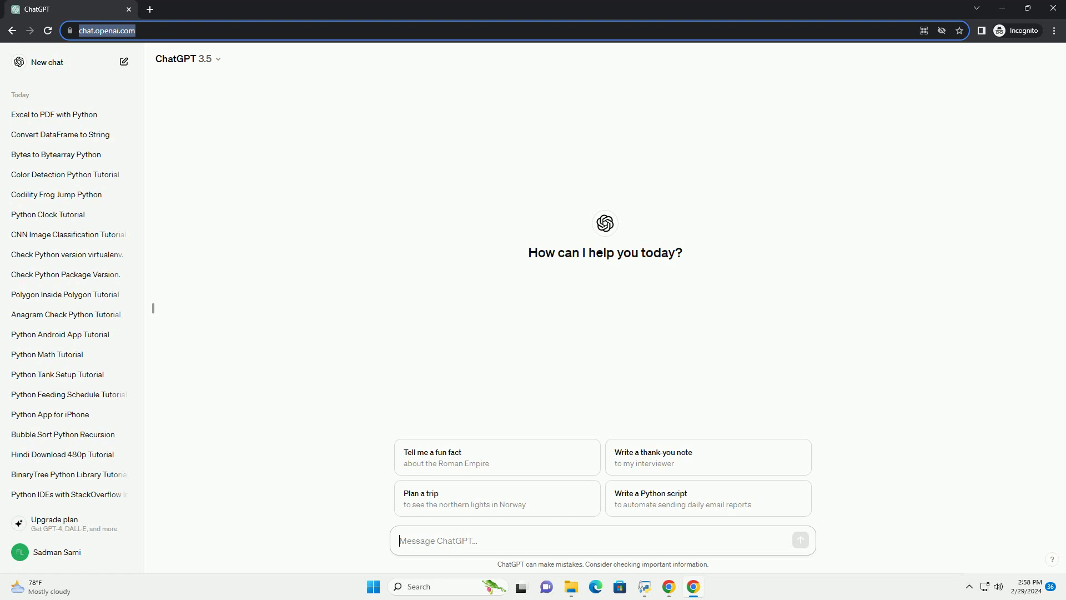
Paste and send the request for a Python tutorial on converting grayscale images to RGB.
{"action": "type", "text": "write an informative tutorial about convert grayscale to rgb python with code example"}
{"action": "key", "text": "Return"}
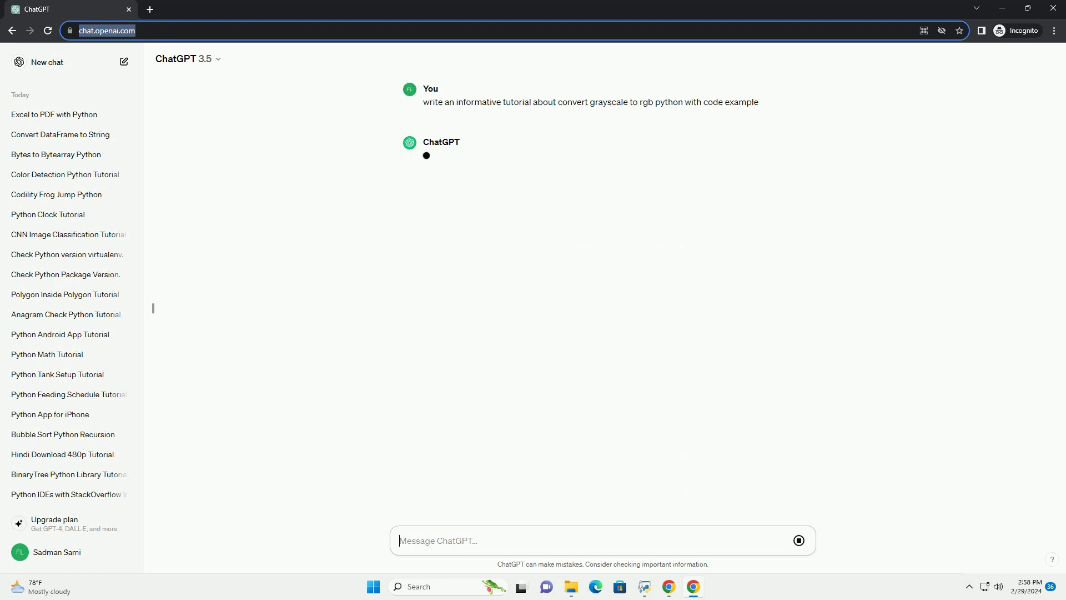